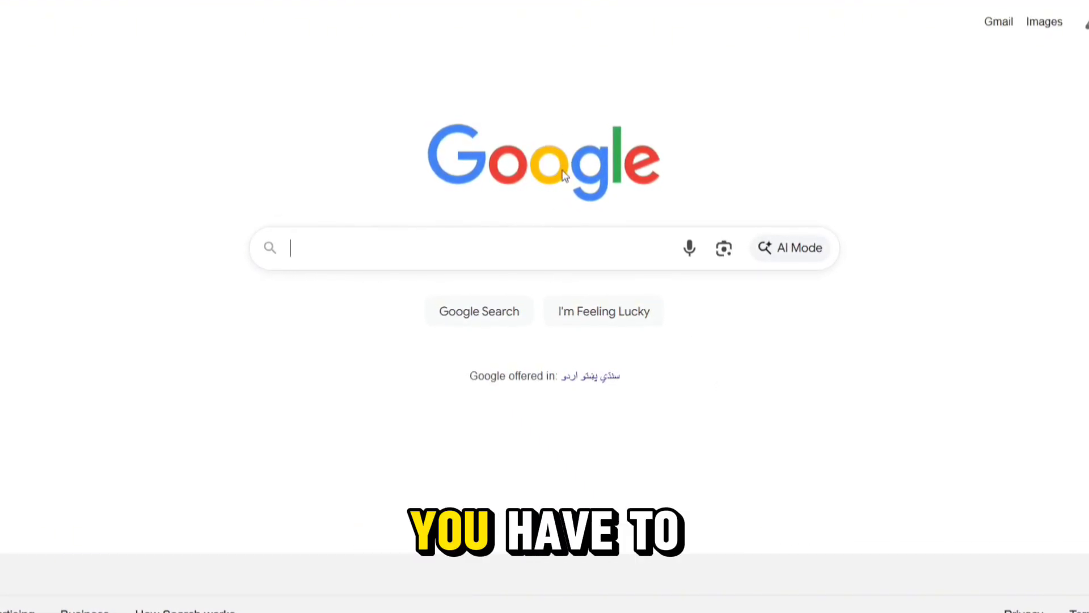
{"action": "type", "text": "internet "}
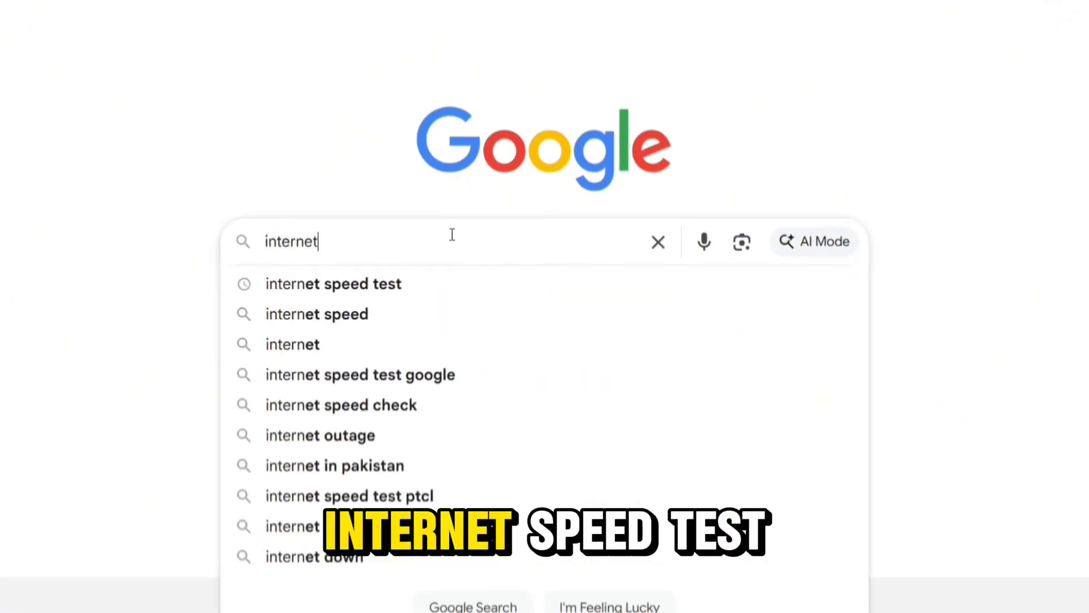
{"action": "type", "text": "speed test"}
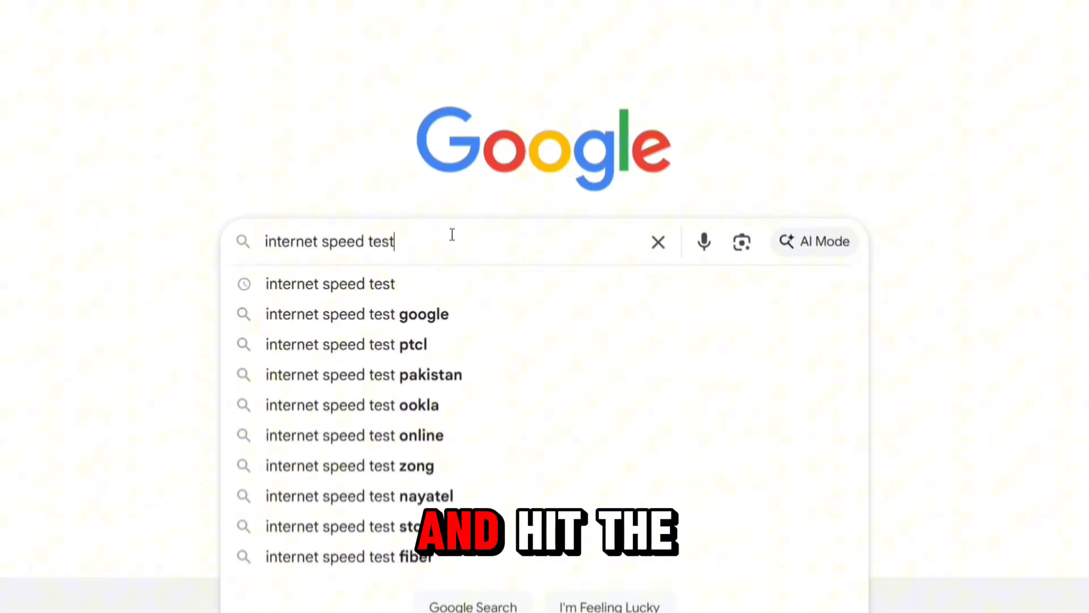
Search 'internet speed test' on Google and start the built-in speed test.
{"action": "key", "text": "Return"}
{"action": "scroll", "coordinate": [532, 294], "scroll_direction": "down", "scroll_amount": 3}
{"action": "scroll", "coordinate": [532, 294], "scroll_direction": "down", "scroll_amount": 2}
{"action": "left_click", "coordinate": [566, 374]}
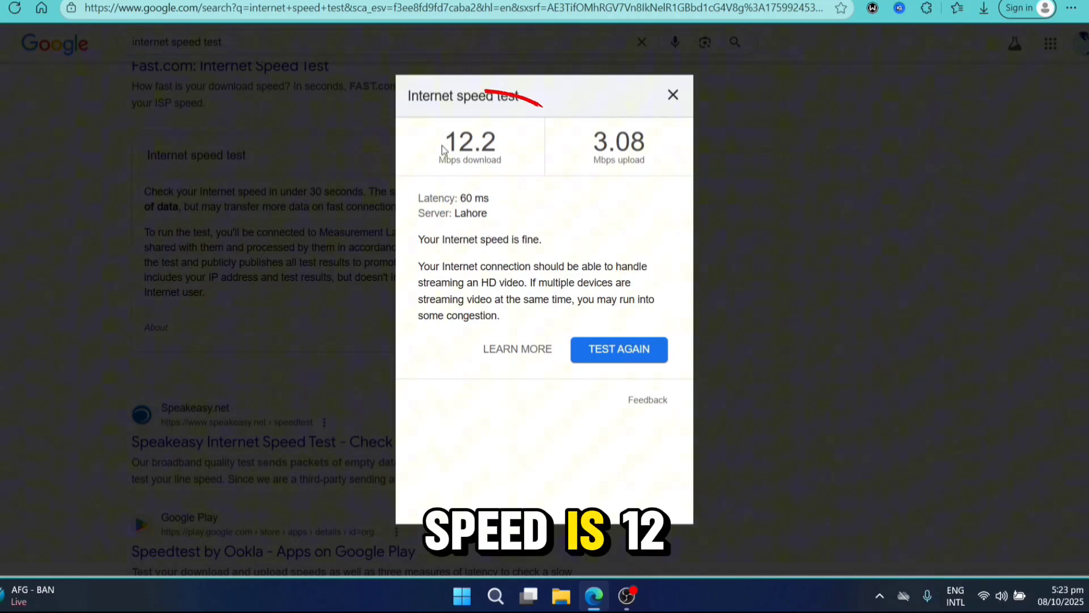
Highlight the 12.2 Mbps download and 3.08 Mbps upload results, then close the results dialog.
{"action": "double_click", "coordinate": [459, 143]}
{"action": "left_click", "coordinate": [589, 153]}
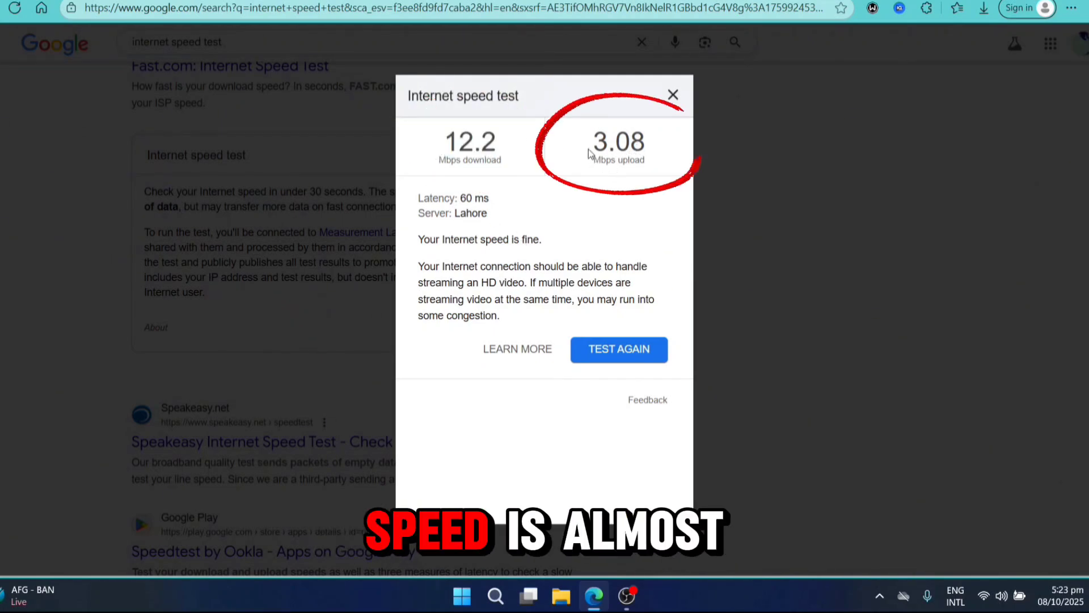
{"action": "double_click", "coordinate": [589, 153]}
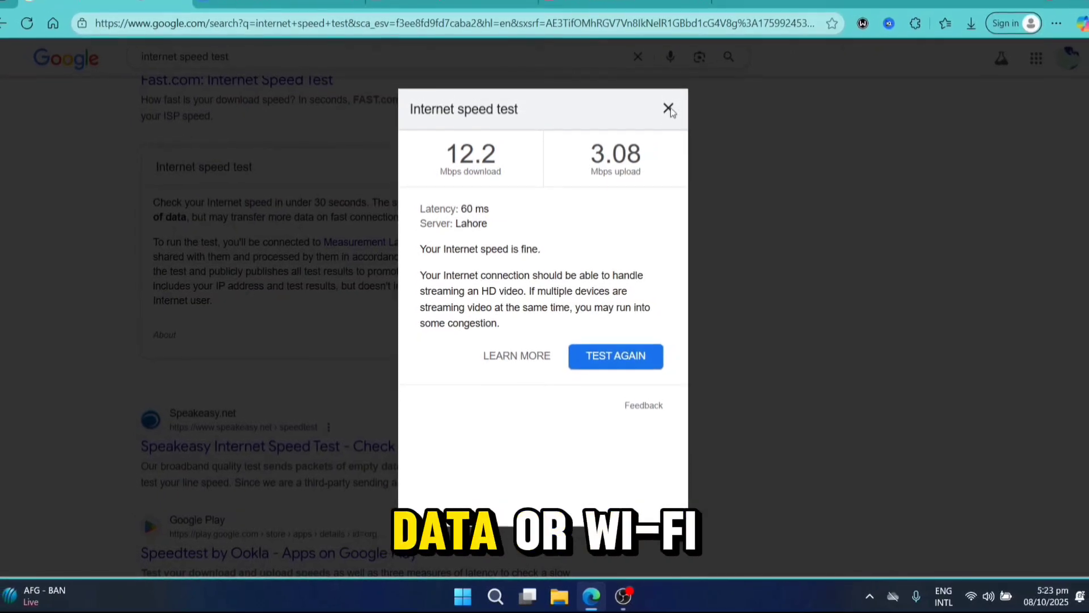
{"action": "left_click", "coordinate": [669, 104]}
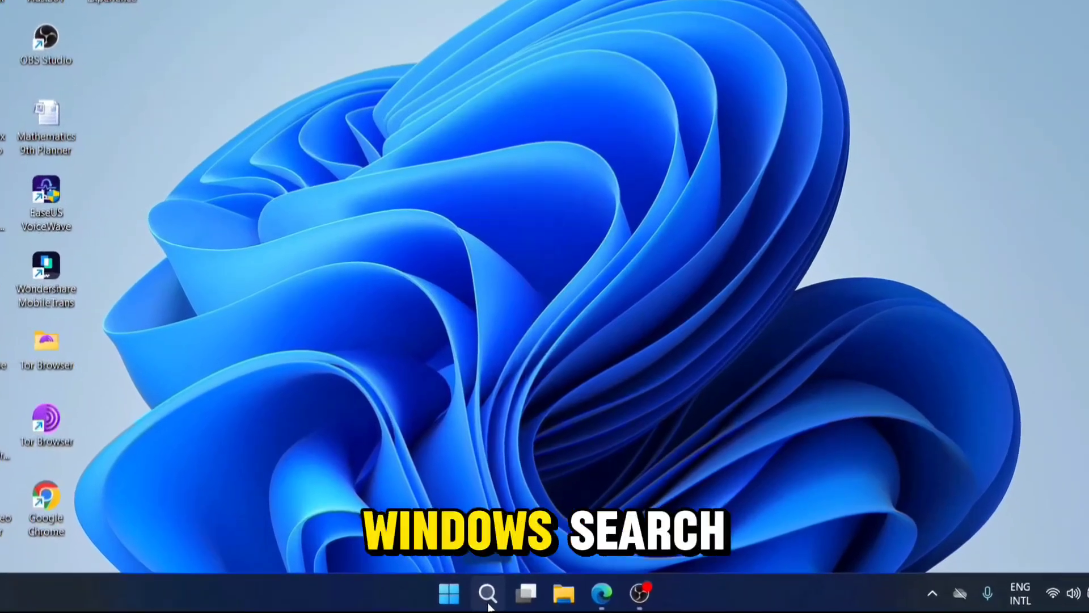
Launch Settings from taskbar search and show the Network & internet page.
{"action": "left_click", "coordinate": [494, 595]}
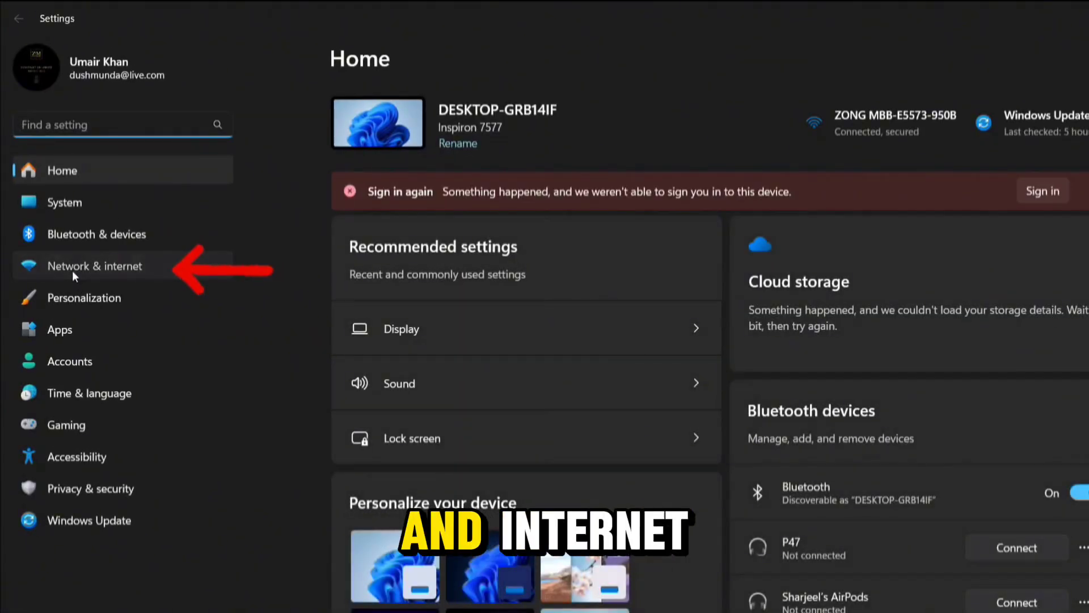
{"action": "left_click", "coordinate": [73, 270]}
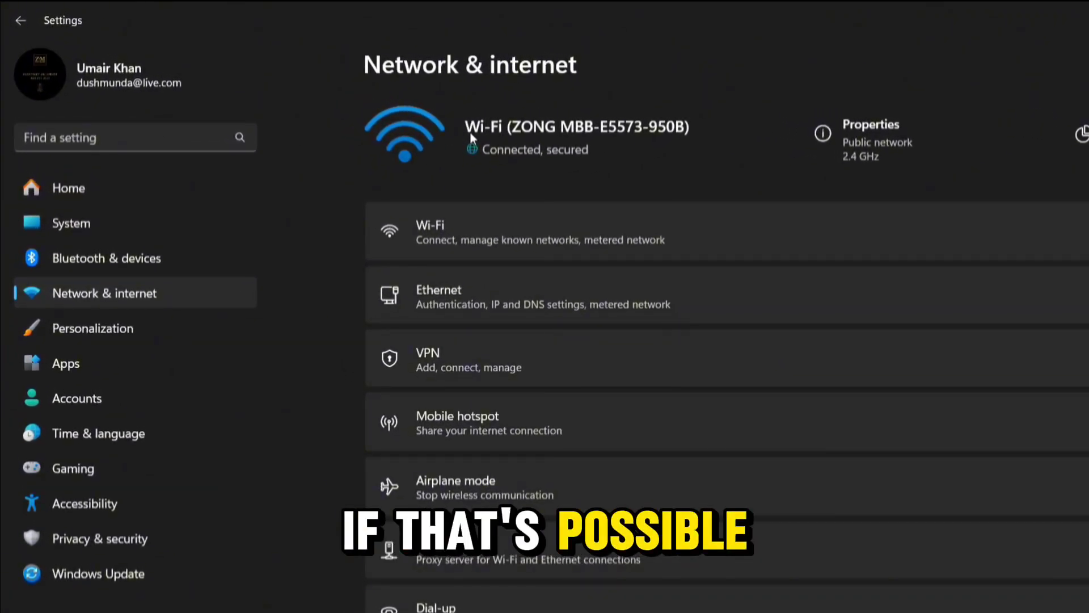
Search Settings for 'firewall' and show the Firewall & network protection page.
{"action": "left_click", "coordinate": [111, 138]}
{"action": "type", "text": "fire"}
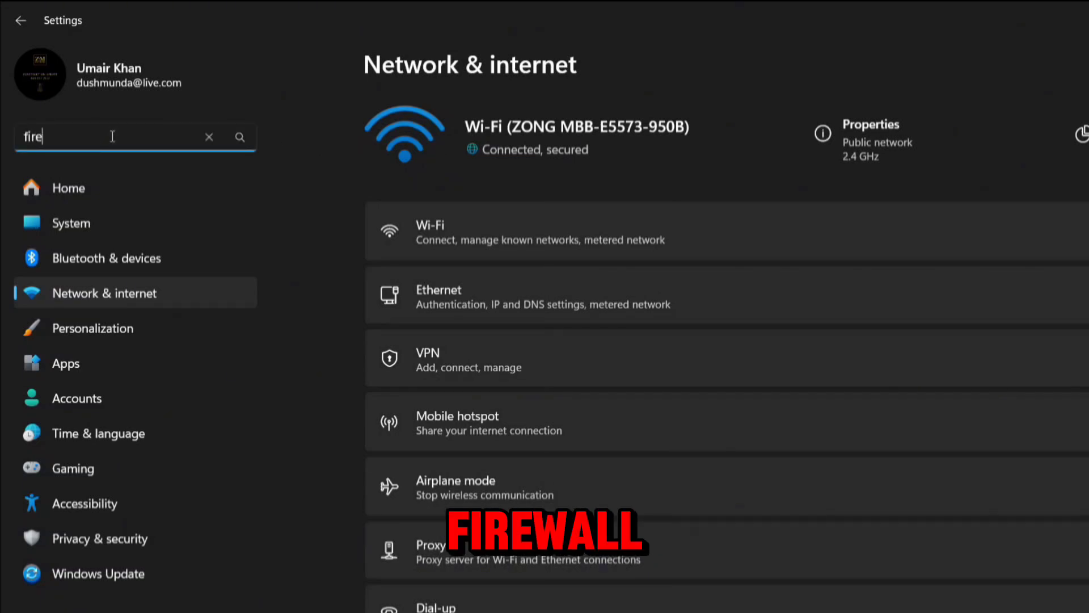
{"action": "type", "text": "wall"}
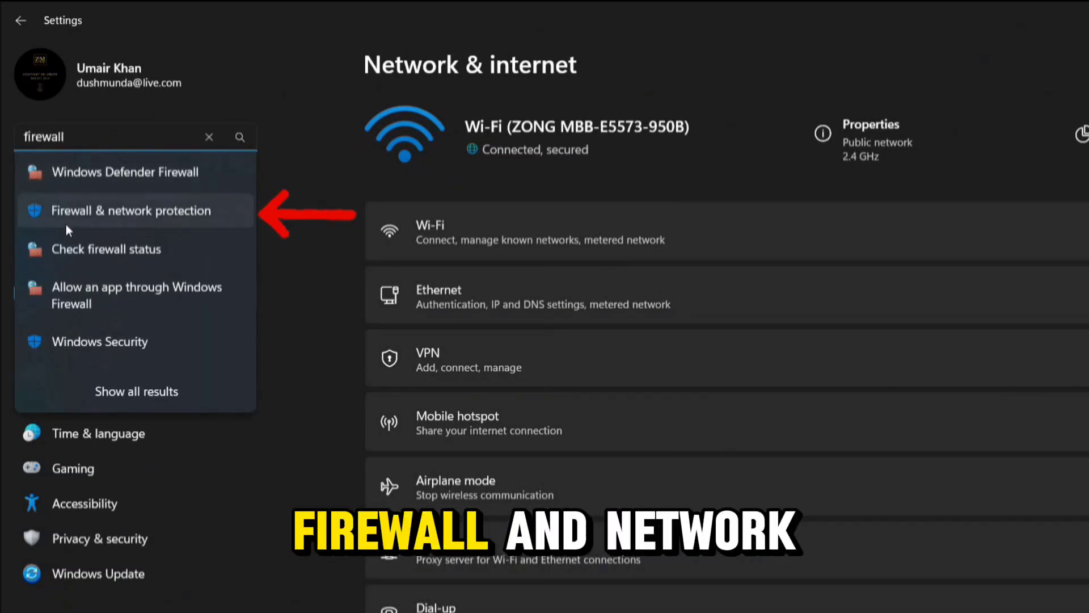
{"action": "left_click", "coordinate": [142, 211]}
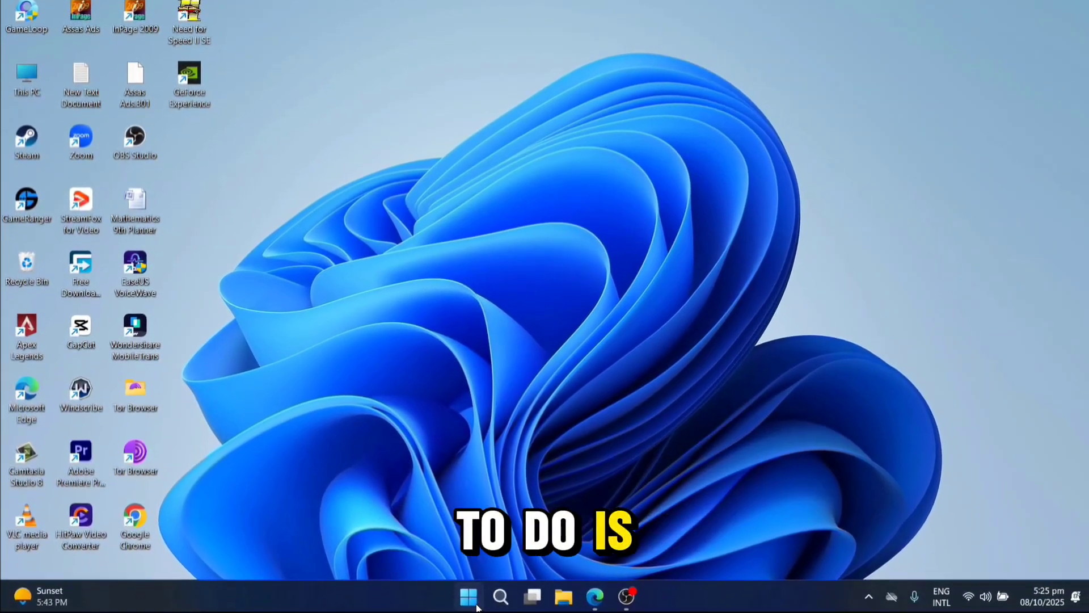
Launch Control Panel from Start search and show its Hardware and Sound page.
{"action": "left_click", "coordinate": [469, 597]}
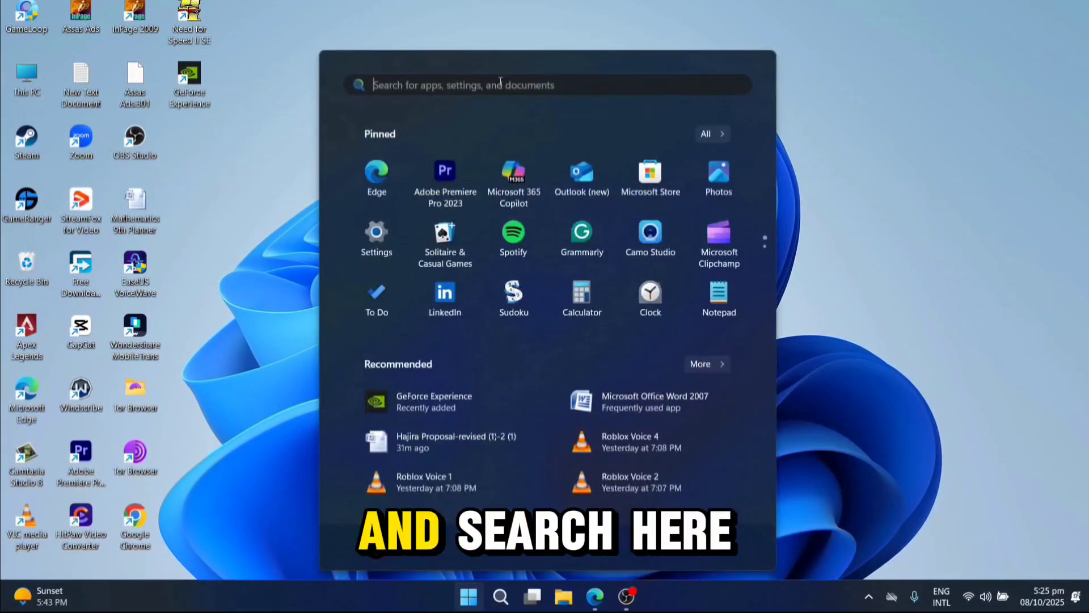
{"action": "type", "text": "control Panel"}
{"action": "key", "text": "Return"}
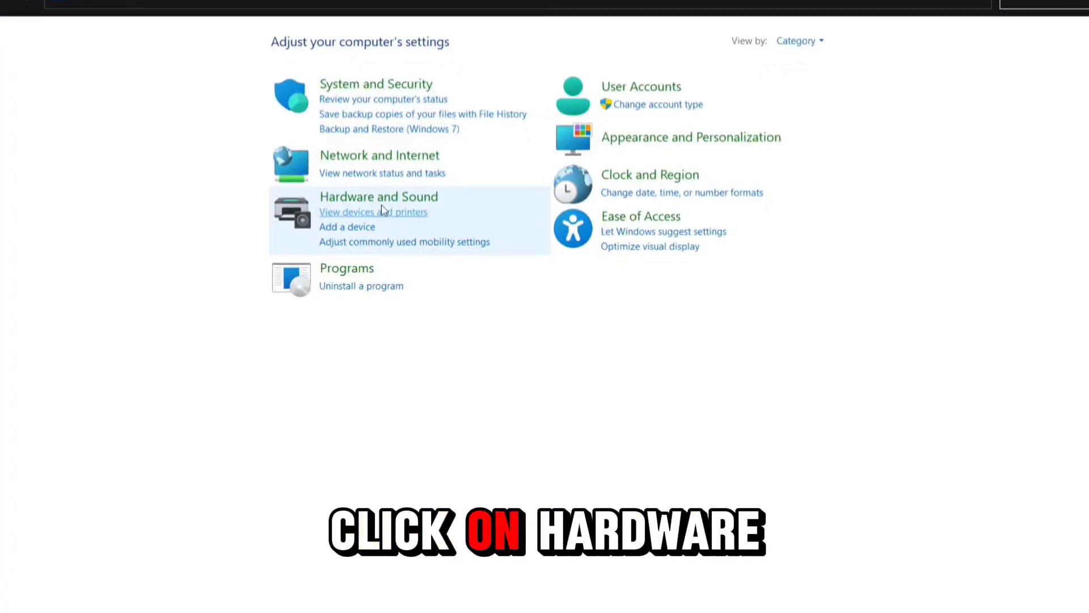
{"action": "left_click", "coordinate": [377, 195]}
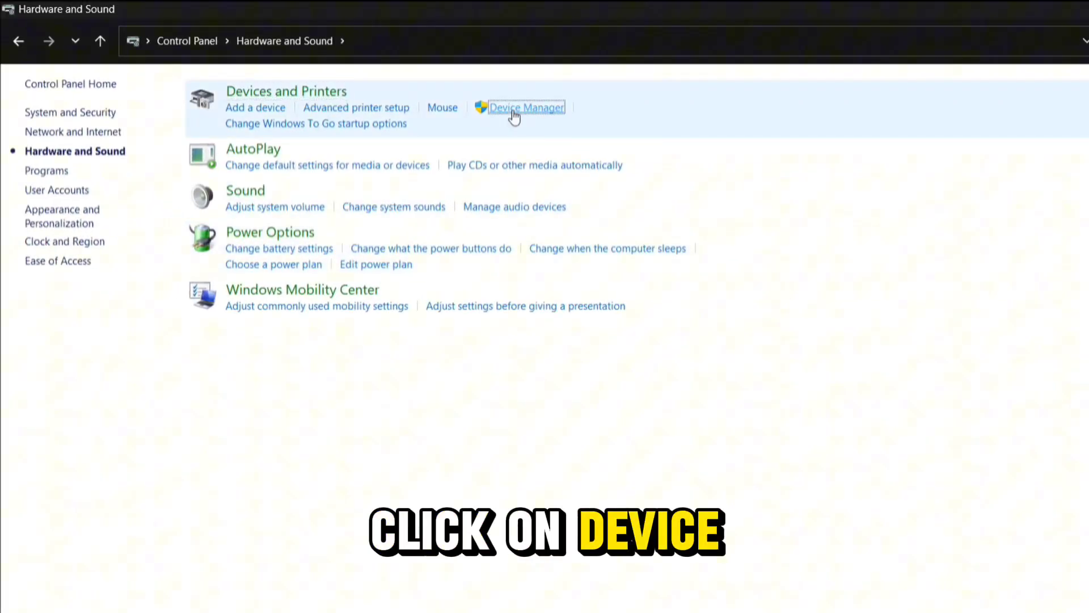
In Device Manager, search automatically for a newer Bluetooth Device (Personal Area Network) driver.
{"action": "left_click", "coordinate": [514, 111]}
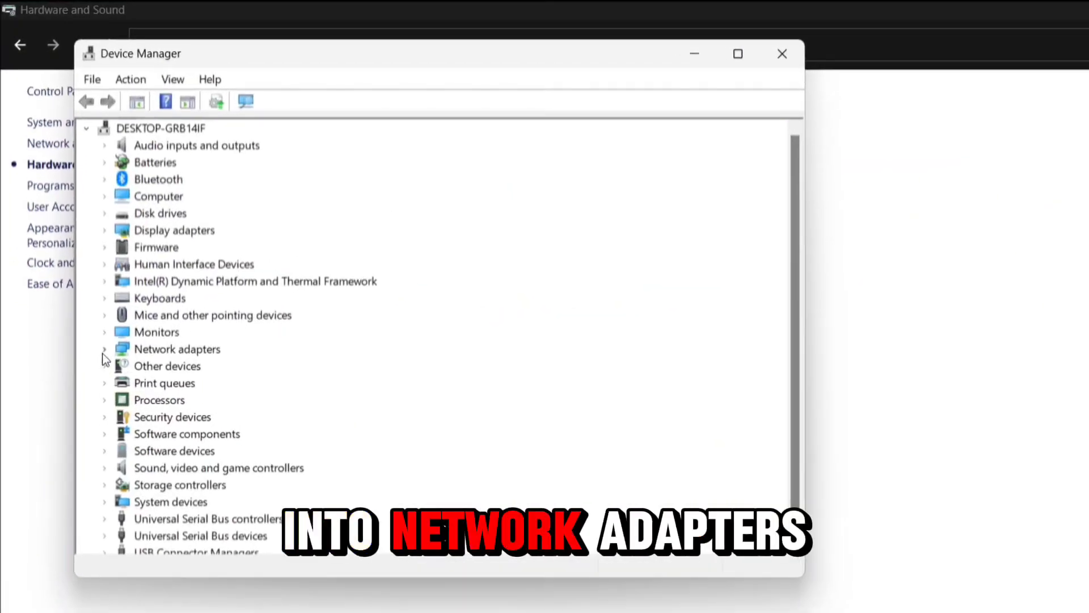
{"action": "left_click", "coordinate": [103, 348]}
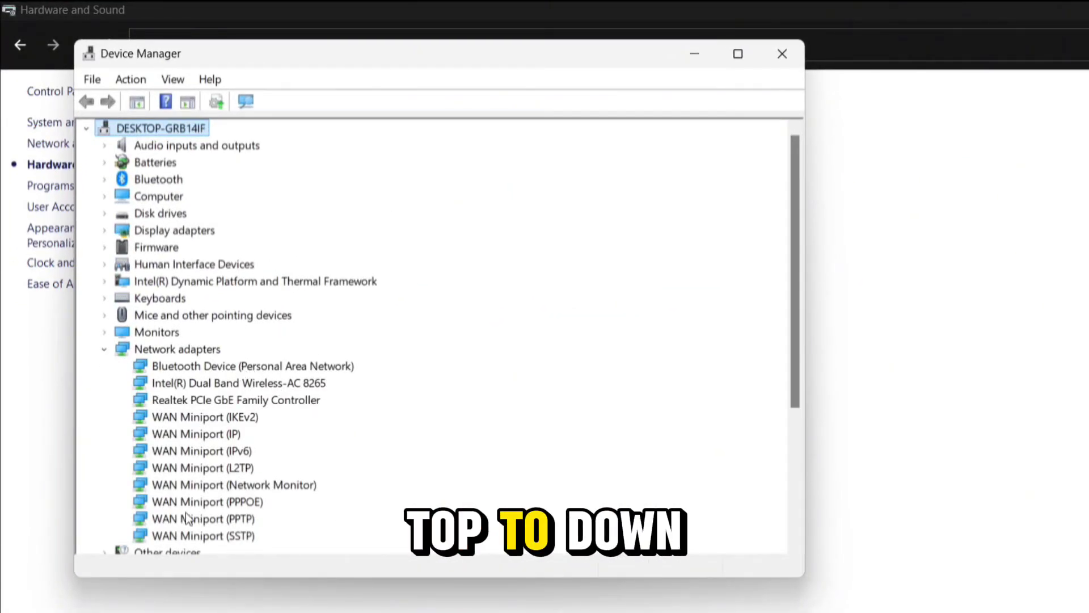
{"action": "right_click", "coordinate": [203, 366]}
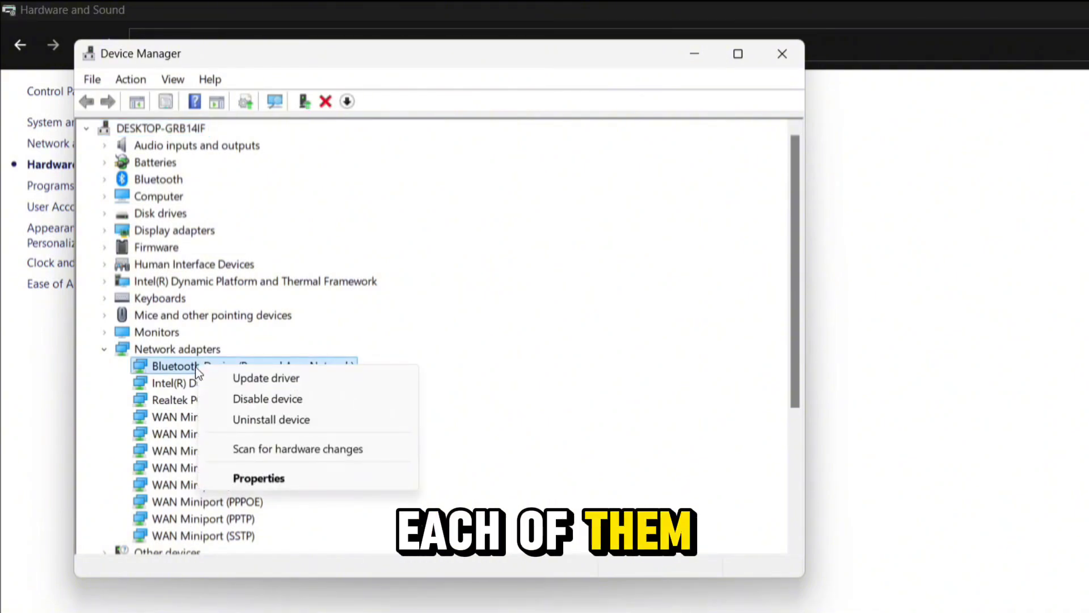
{"action": "left_click", "coordinate": [280, 382]}
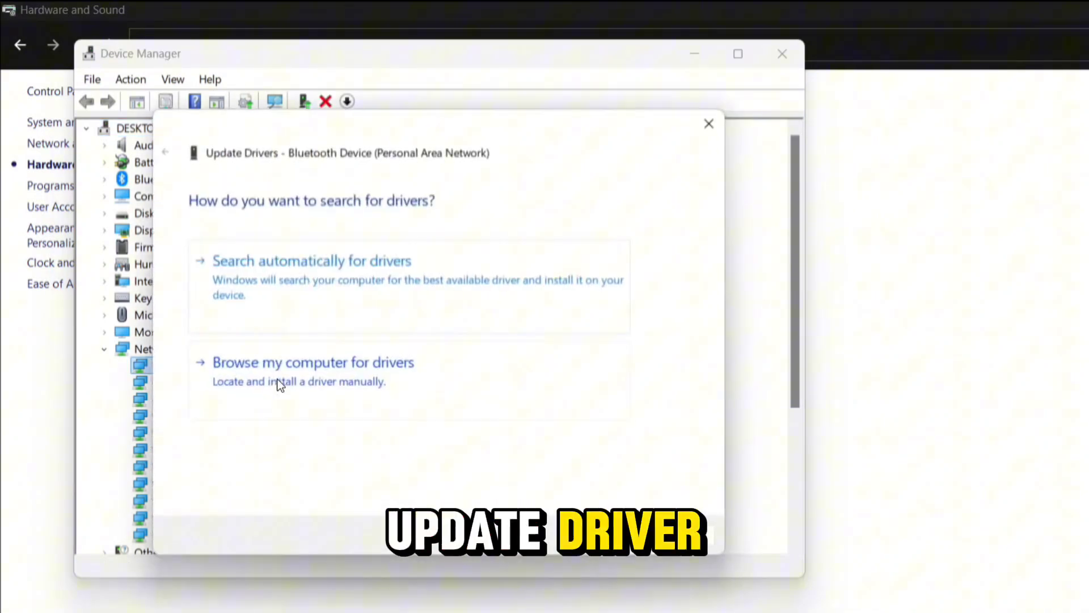
{"action": "left_click", "coordinate": [316, 281]}
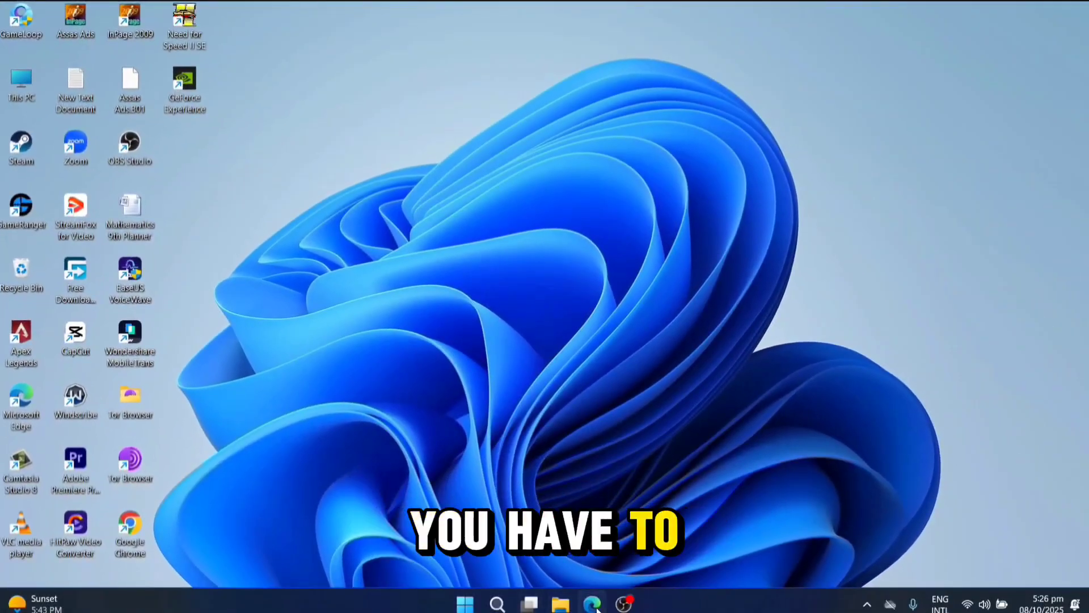
Launch Edge and show its Settings Languages page listing English (United States).
{"action": "left_click", "coordinate": [595, 604]}
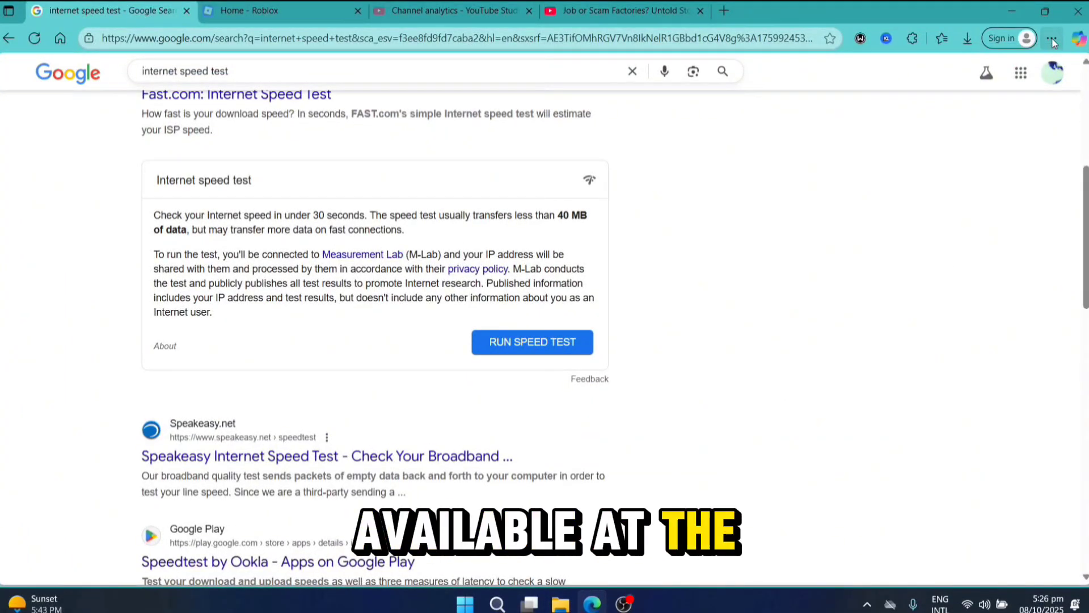
{"action": "left_click", "coordinate": [1052, 38]}
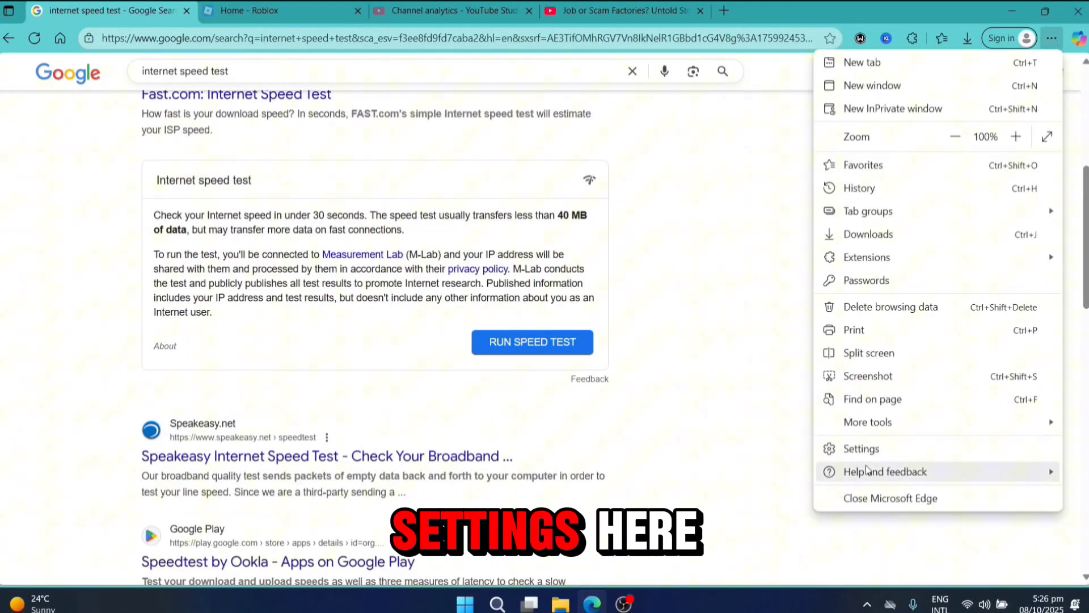
{"action": "left_click", "coordinate": [868, 449]}
{"action": "left_click", "coordinate": [71, 317]}
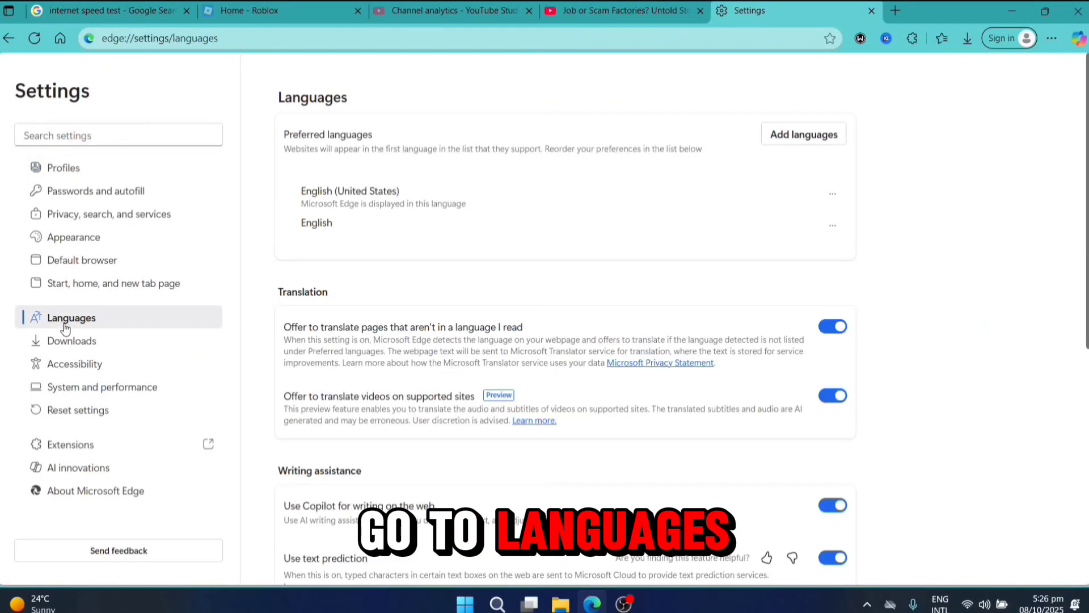